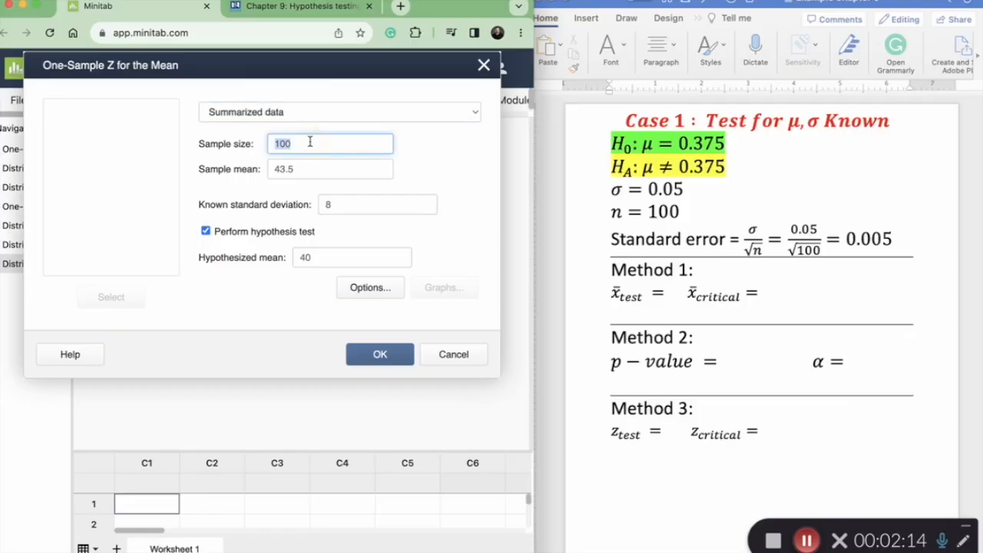
Step: Set the sample size of the one-sample Z test to 100 and clear the sample mean
text(0)
key(BackSpace)
text(100)
key(Tab)
key(BackSpace)
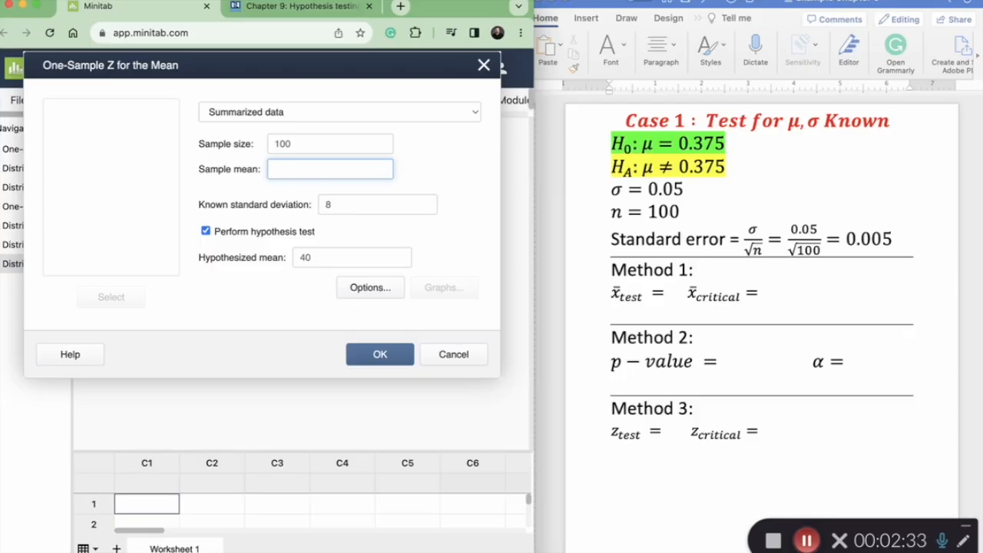
Step: Consult the Hargrove Wood Products slide in PowerPoint and record 0.378 as the test x̄ under Method 1 in the Word document
key(ctrl+Up)
click(244, 338)
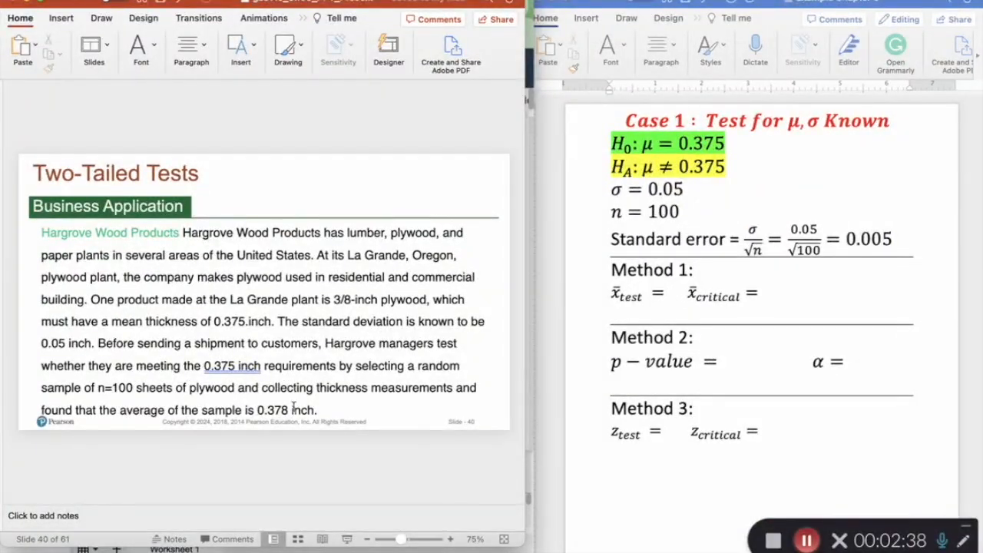
click(659, 291)
click(659, 292)
text(0.3)
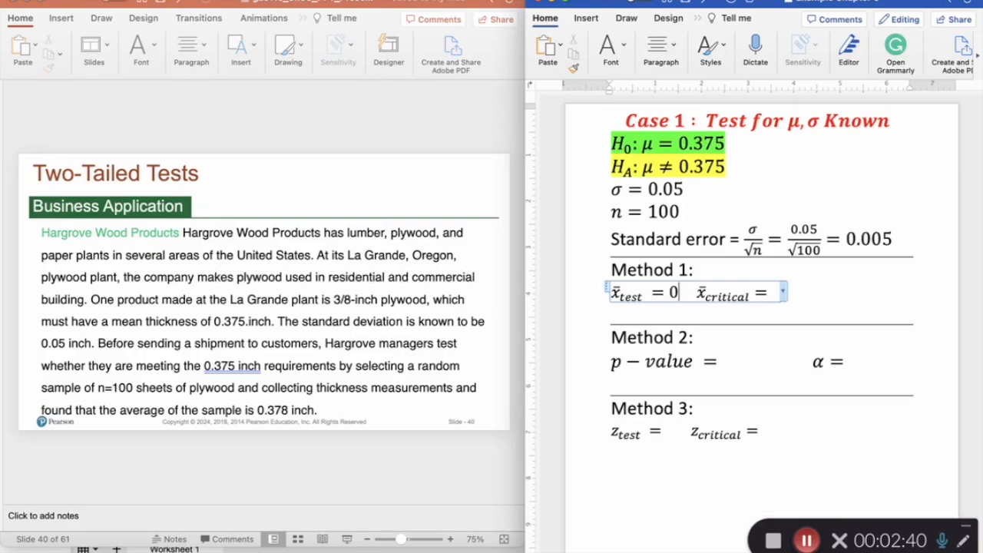
text(78)
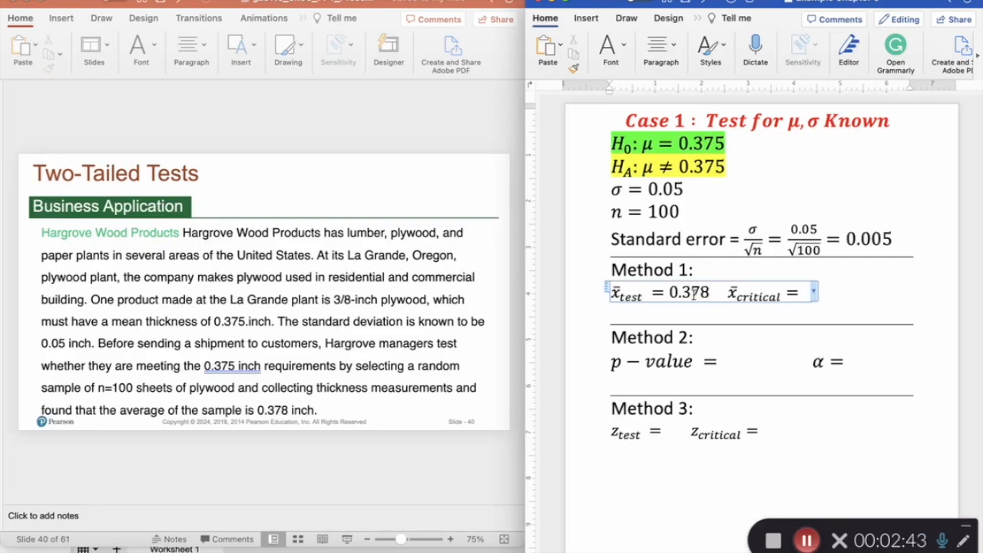
Step: Return to Minitab and set the sample mean to 0.378 and the known standard deviation to 0.05
key(ctrl+Up)
click(414, 219)
text(0.378)
click(349, 204)
key(BackSpace)
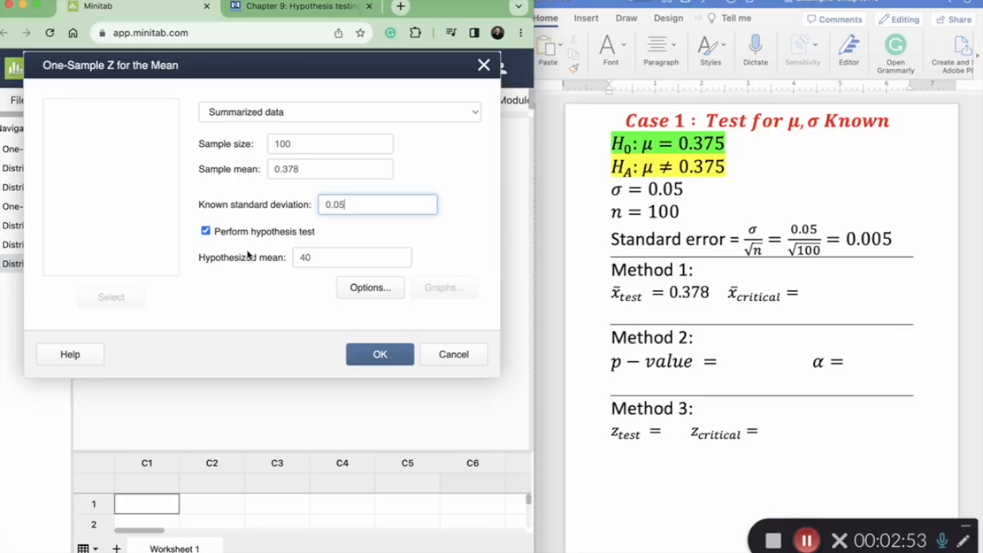
Step: Set the hypothesized mean of the one-sample Z test to .375
click(310, 257)
key(BackSpace)
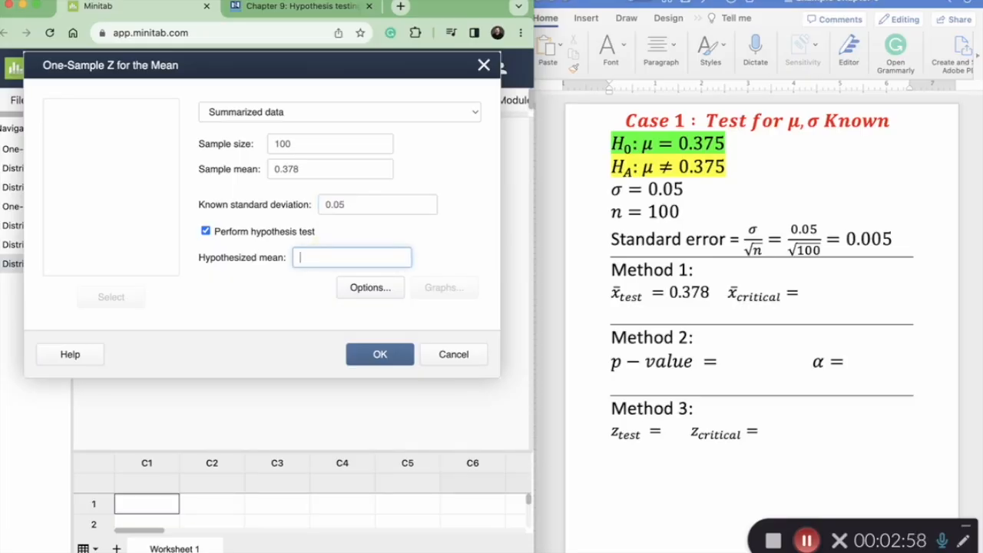
text(375)
text(.)
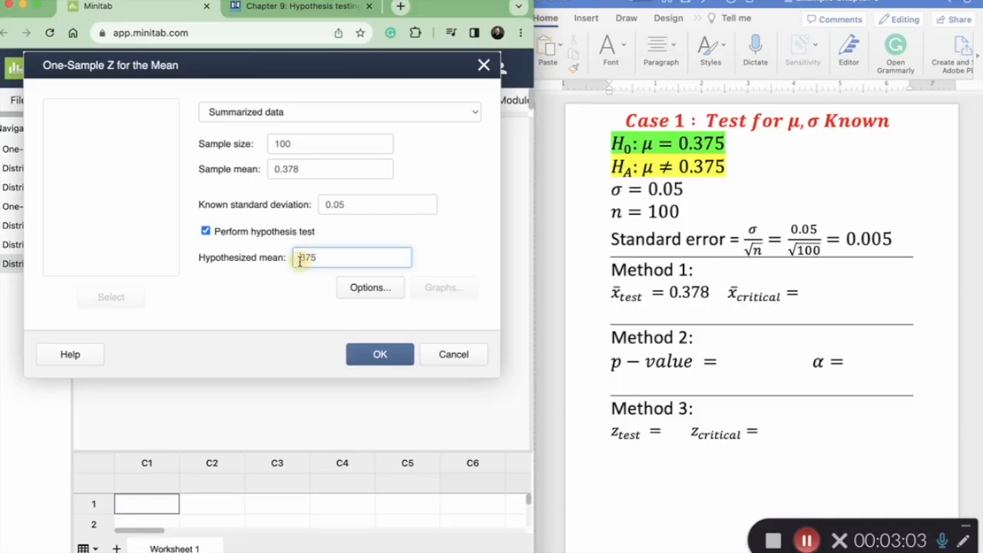
Step: Open the Z test's options in Minitab, and record α = 0.05 under Method 2 in the Word document
click(338, 284)
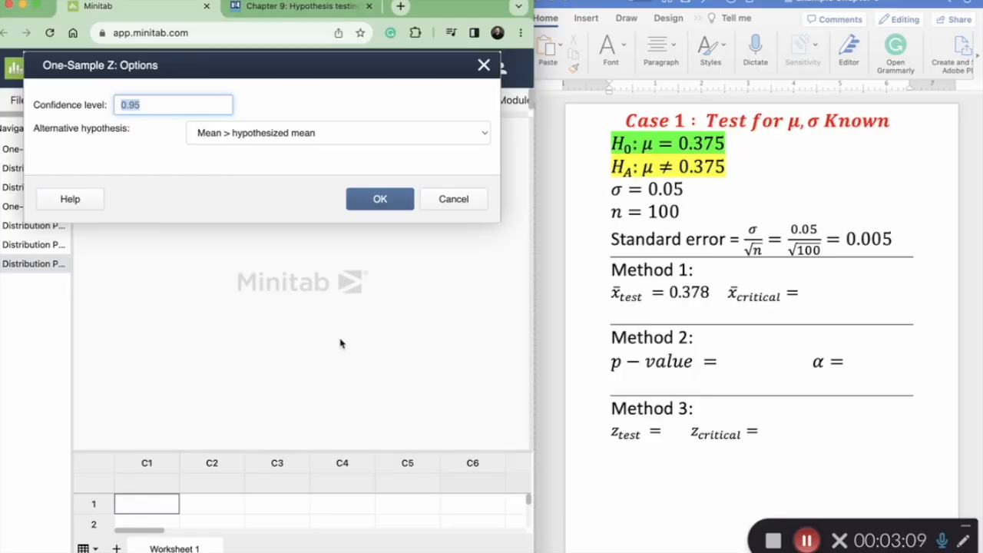
click(836, 362)
text(0.05)
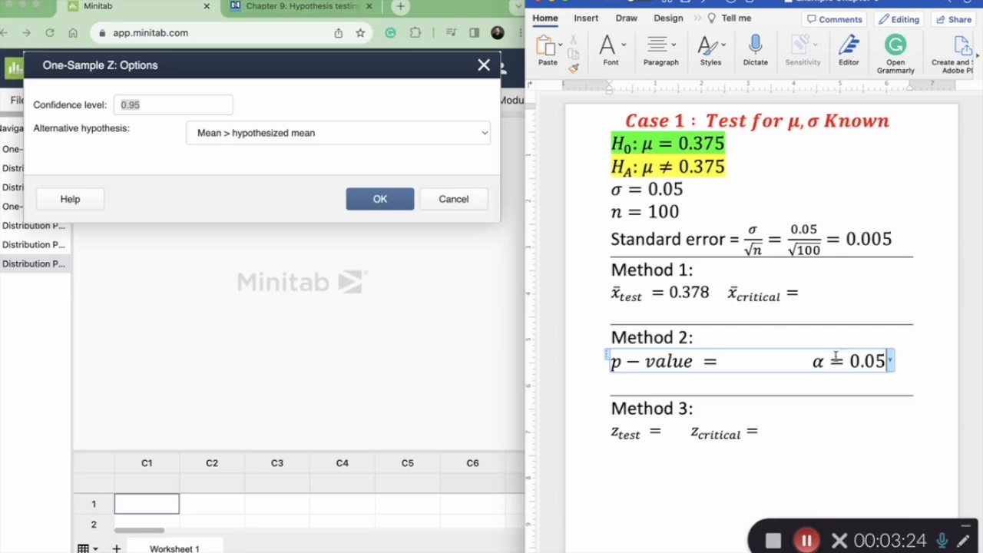
Step: Set the alternative hypothesis to Mean ≠ hypothesized mean, and run the test with the hypothesized mean written as 0.375
click(398, 138)
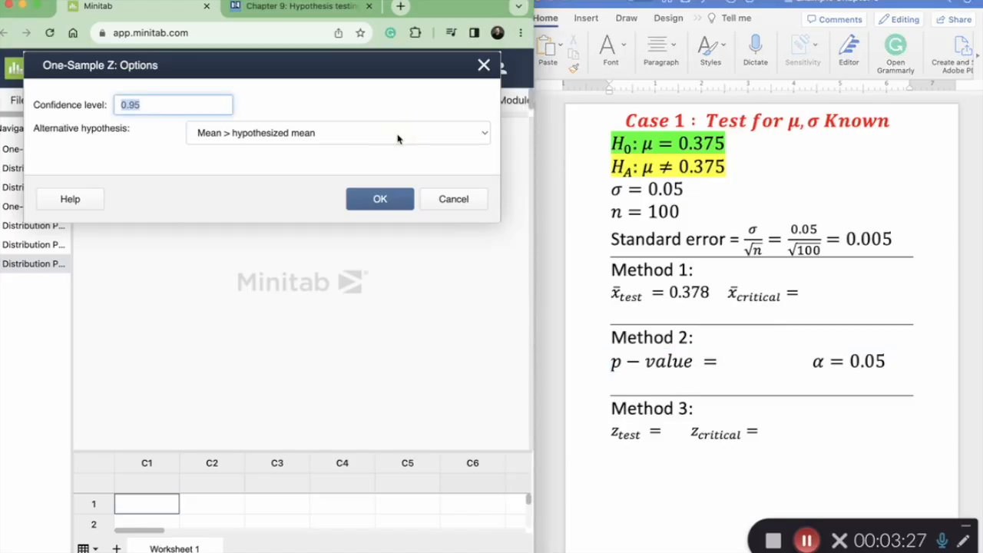
click(398, 138)
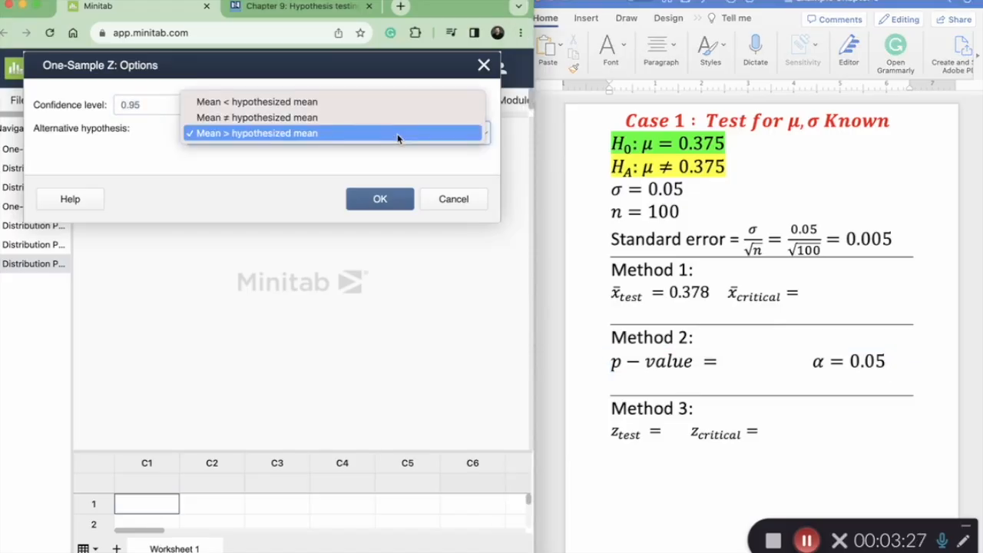
click(322, 125)
click(381, 199)
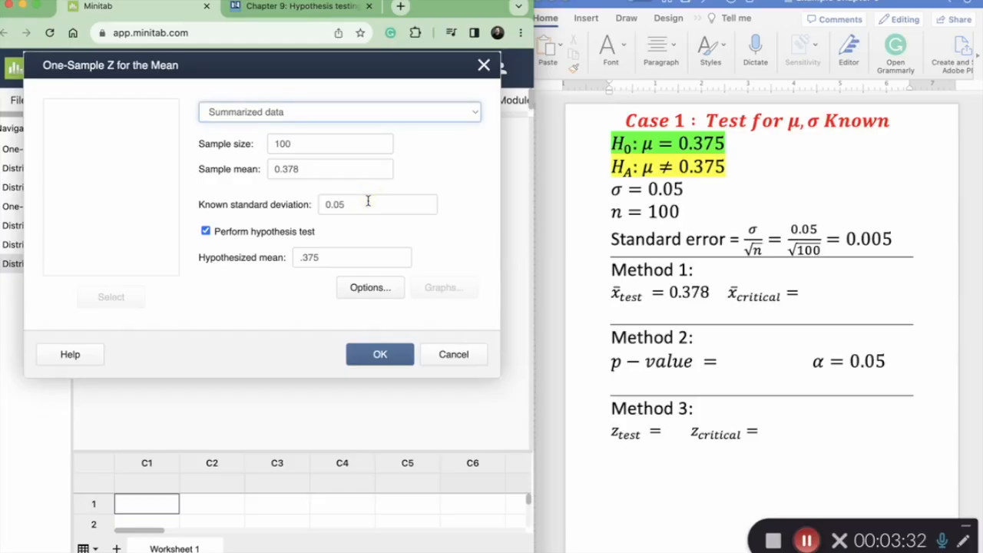
click(295, 261)
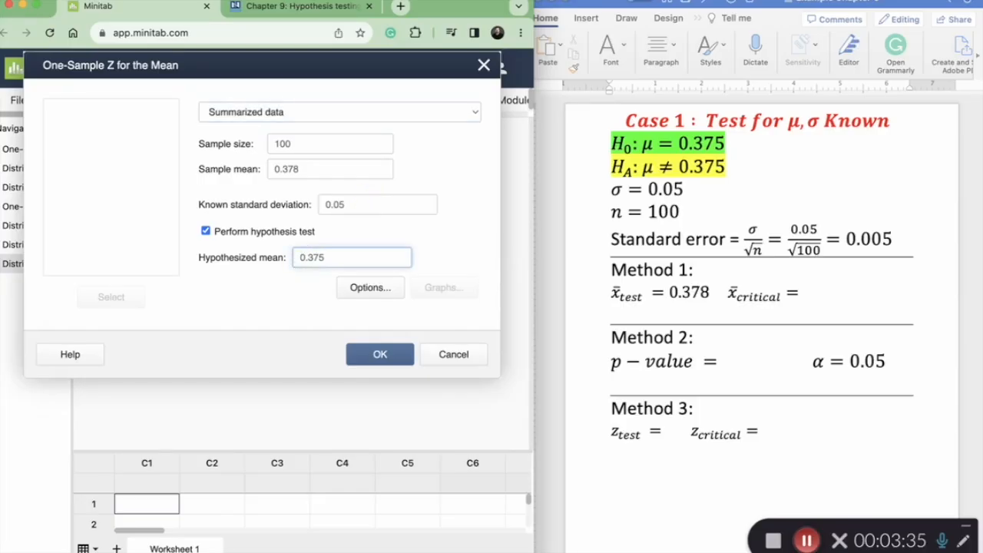
click(367, 359)
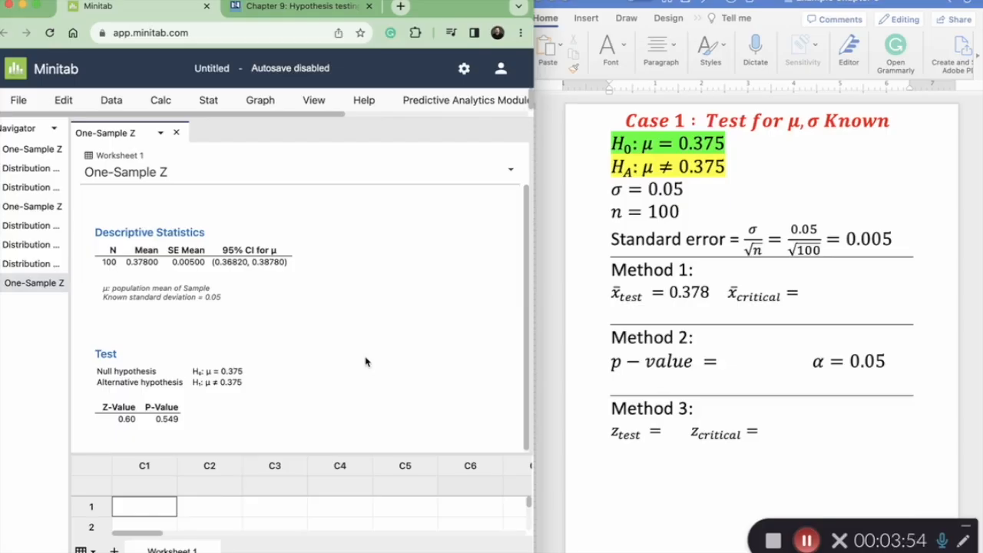
Step: Reopen the One-Sample Z settings to review the entered values, and close them without running the test again
click(206, 101)
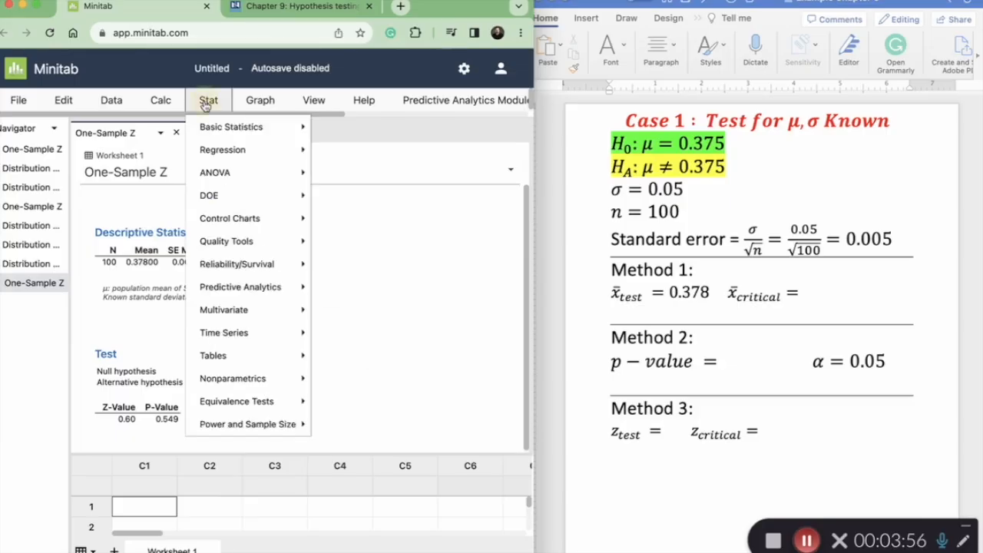
mouse_move(238, 127)
click(346, 187)
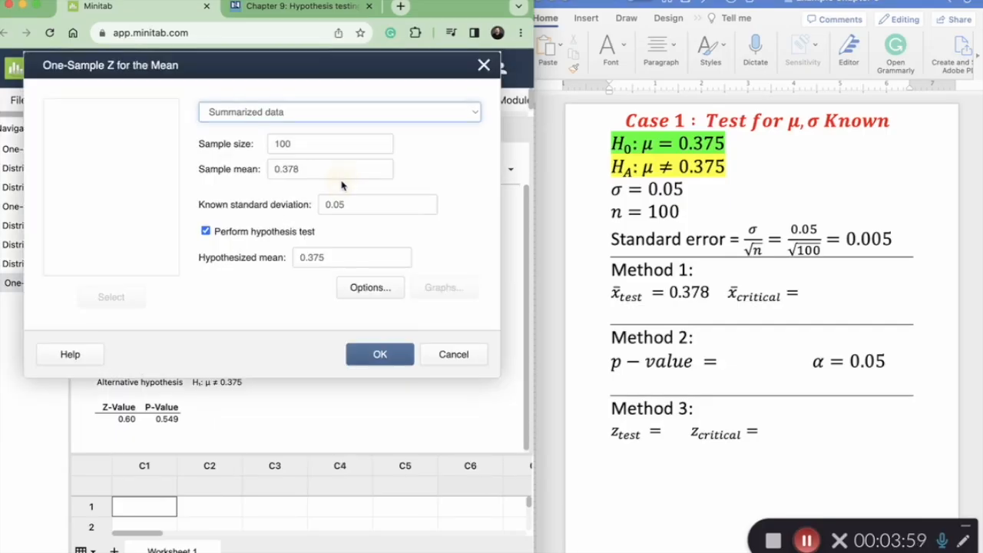
click(444, 354)
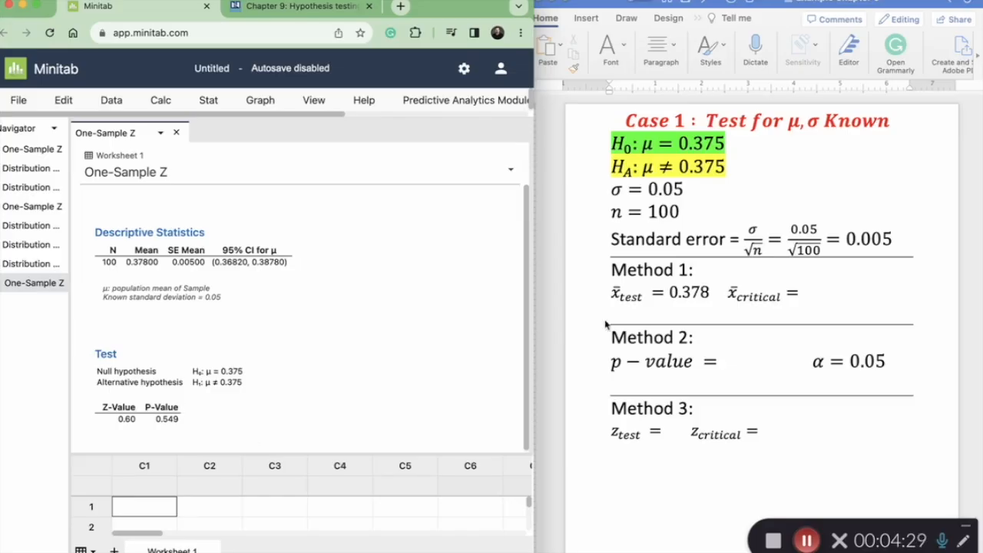
Step: Enter 0.549 as the p-value under Method 2 in Word and remove surplus spaces so α = 0.05 fits on the same line
click(716, 298)
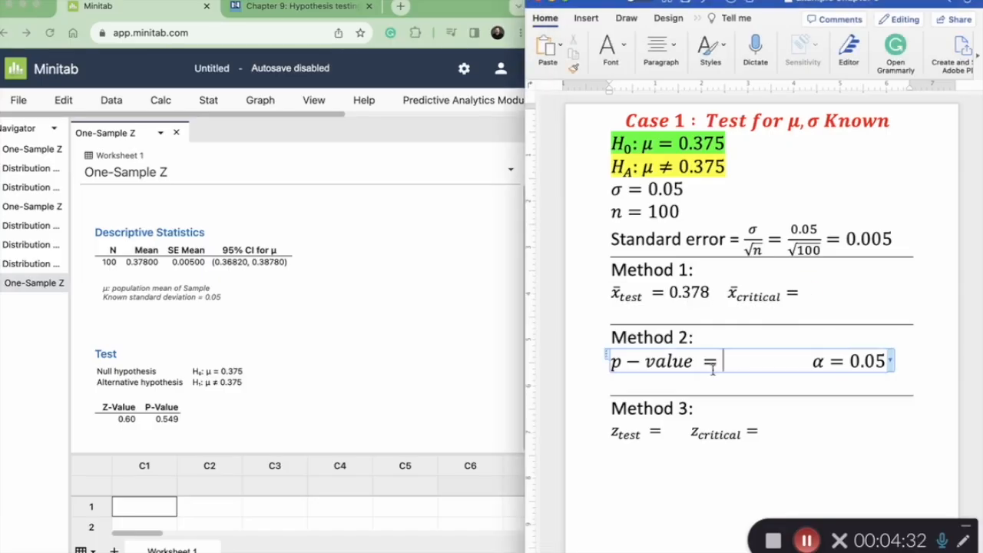
text(0.5 )
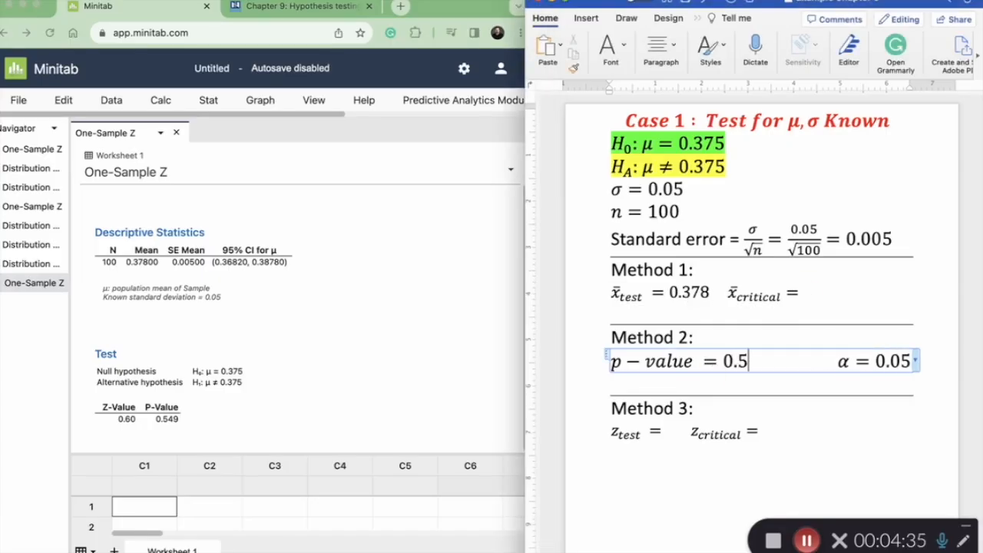
text(49)
click(840, 360)
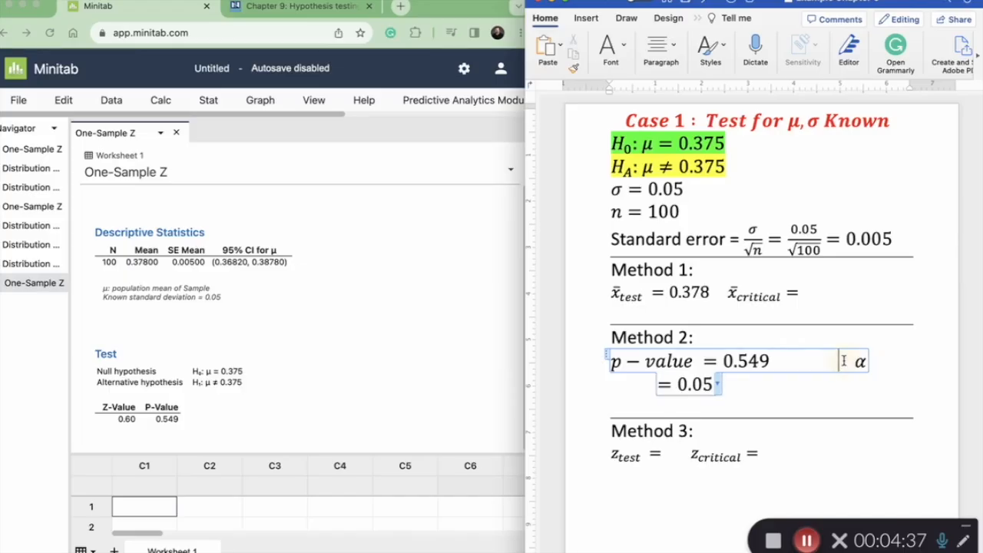
key(BackSpace)
key(BackSpace)
key(BackSpace)
key(BackSpace)
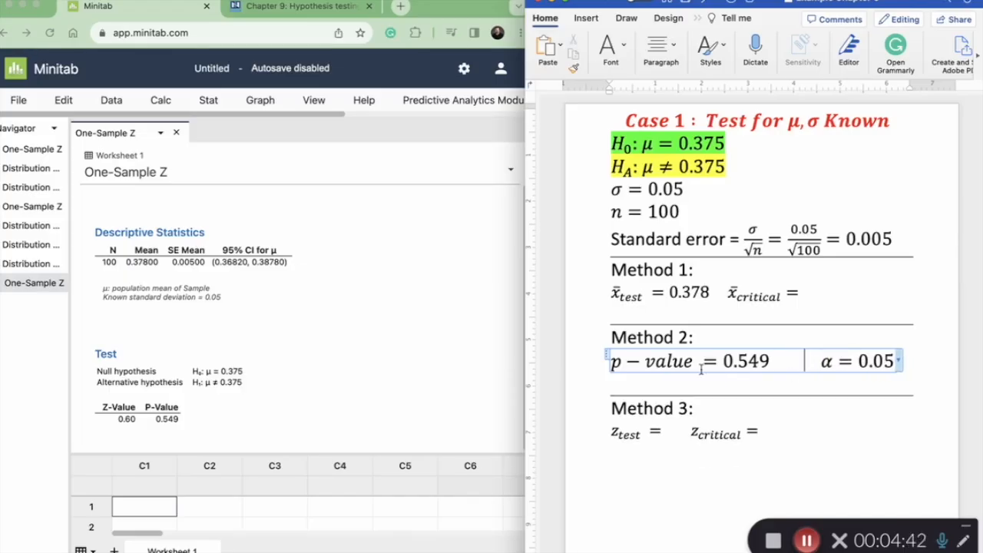
Step: Change the font colour of the hidden conclusion paragraph below Method 3 to black
click(581, 367)
triple_click(659, 500)
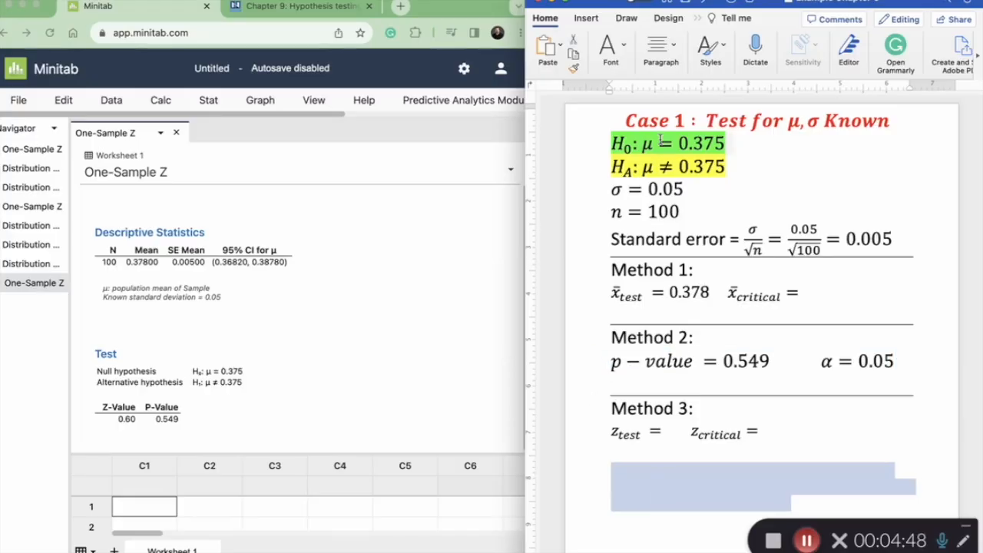
click(622, 52)
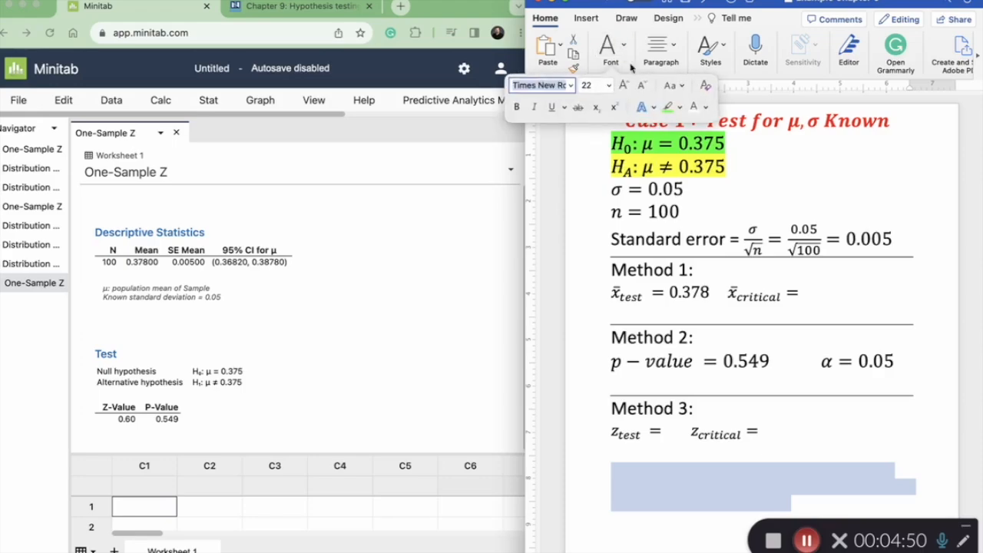
click(706, 107)
click(709, 166)
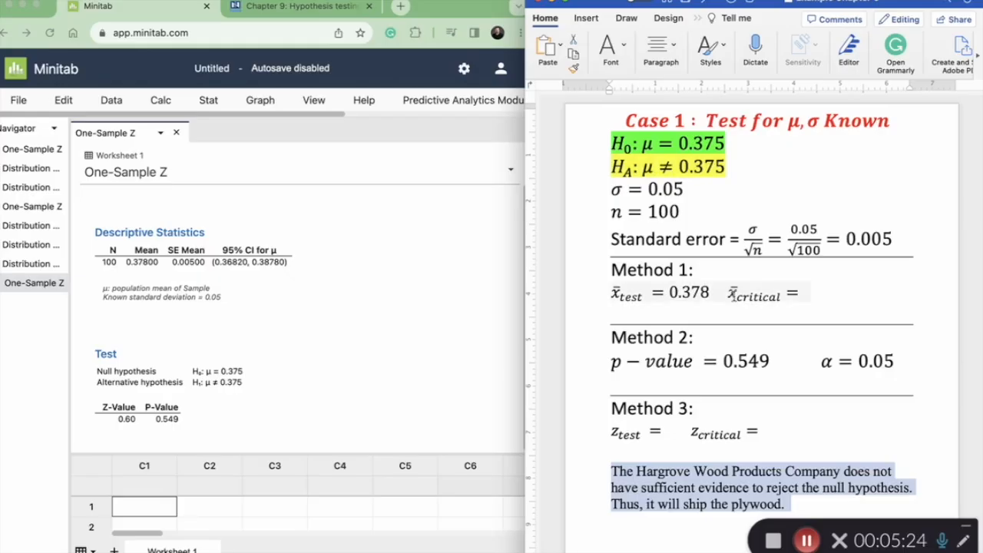
Step: Enter 0.6 as the test z value under Method 3 in the Word document
click(796, 294)
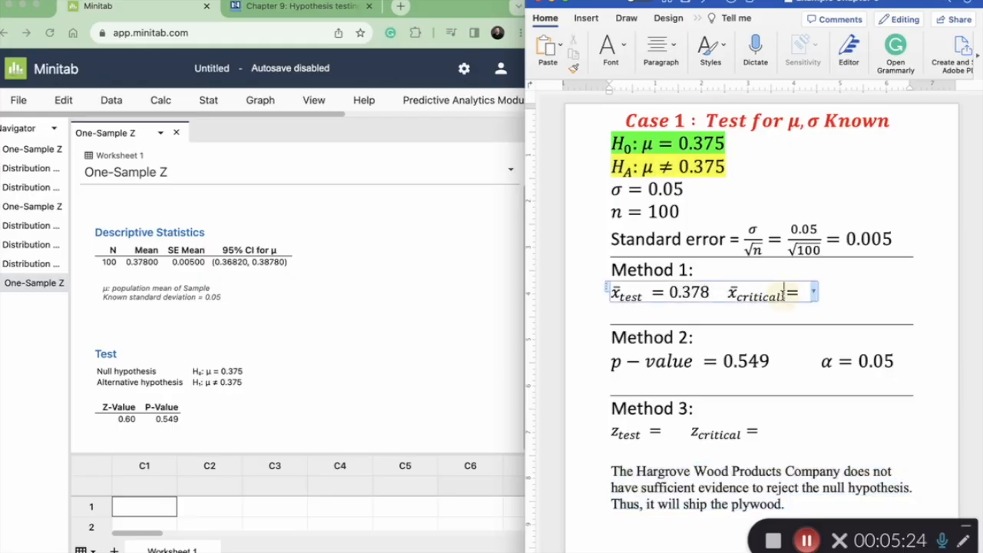
click(670, 430)
text(0.6)
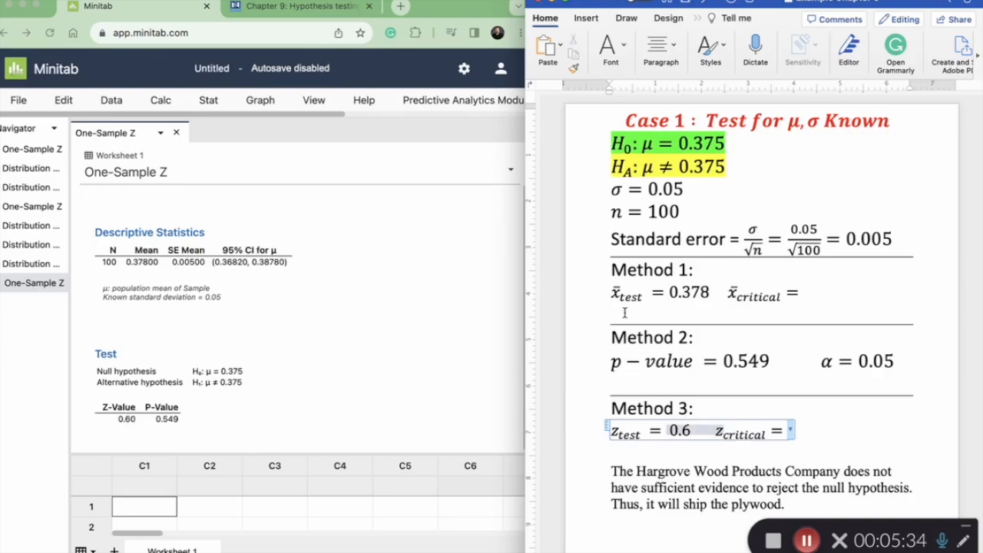
drag(612, 293, 711, 294)
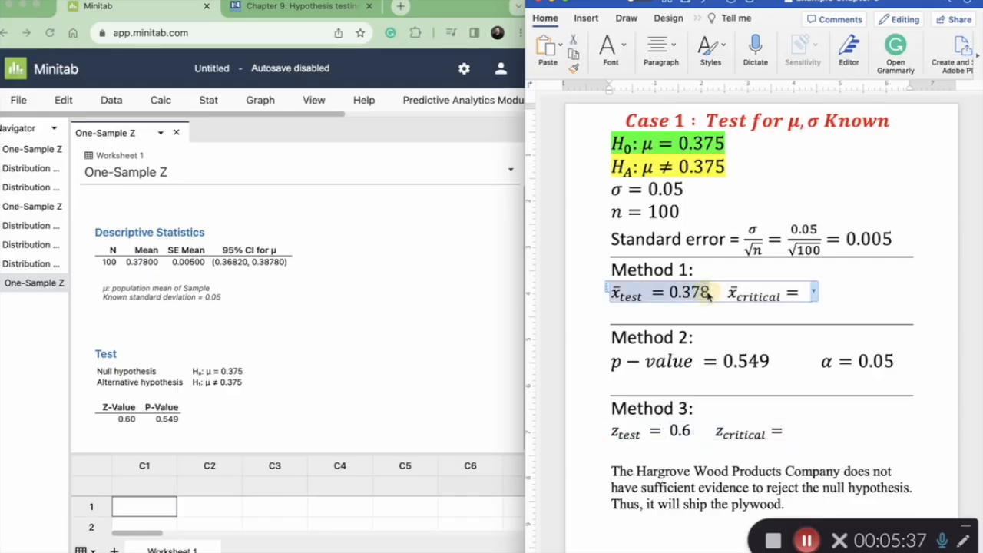
click(806, 292)
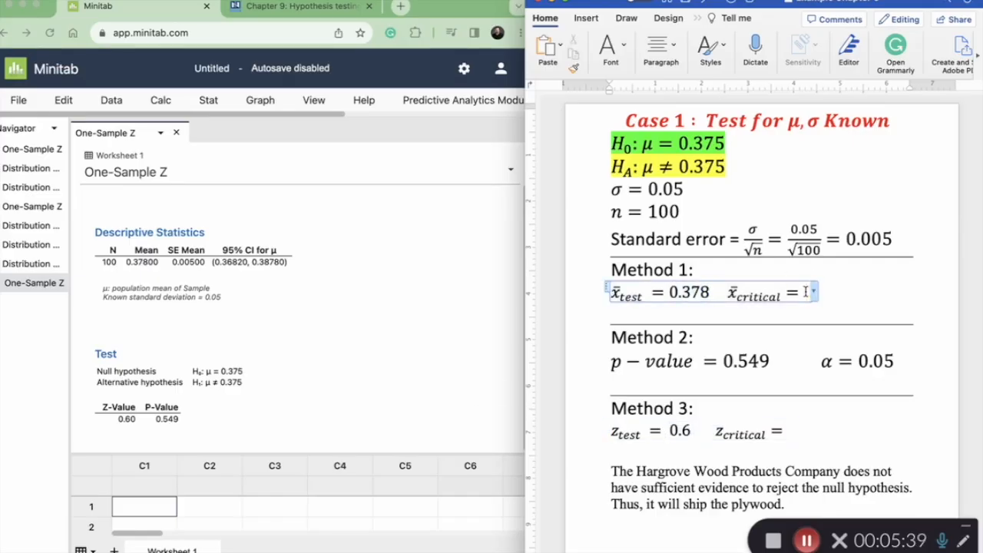
click(783, 432)
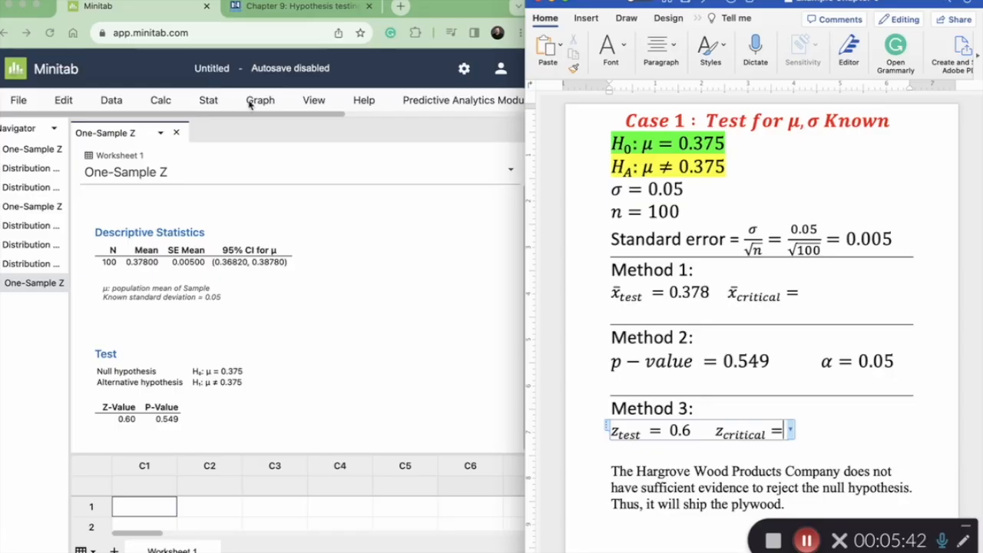
Step: Set up a View Probability distribution plot in Minitab for a Normal distribution with mean 0 and standard deviation 1
click(208, 101)
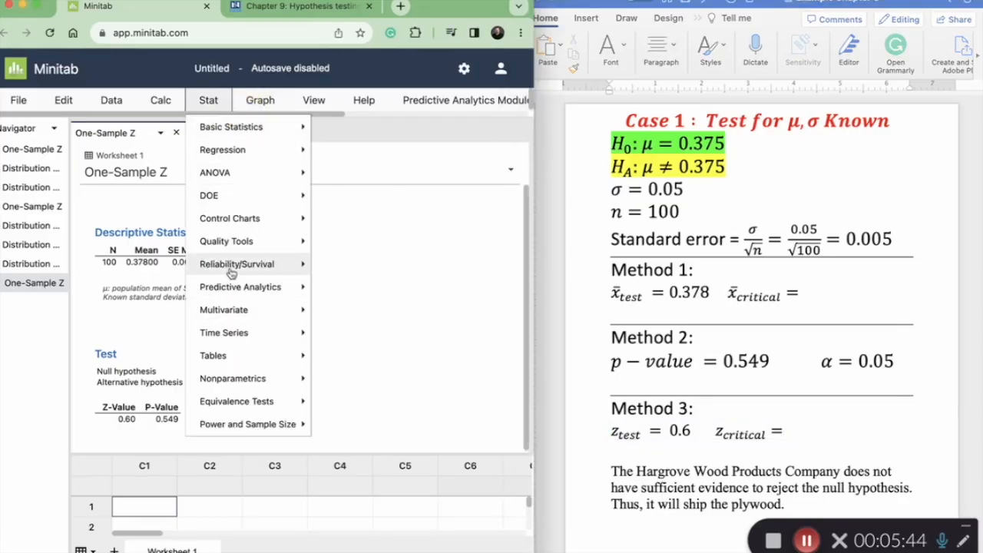
click(246, 108)
click(323, 363)
click(230, 231)
click(265, 395)
double_click(314, 150)
text(0)
key(Tab)
text(1)
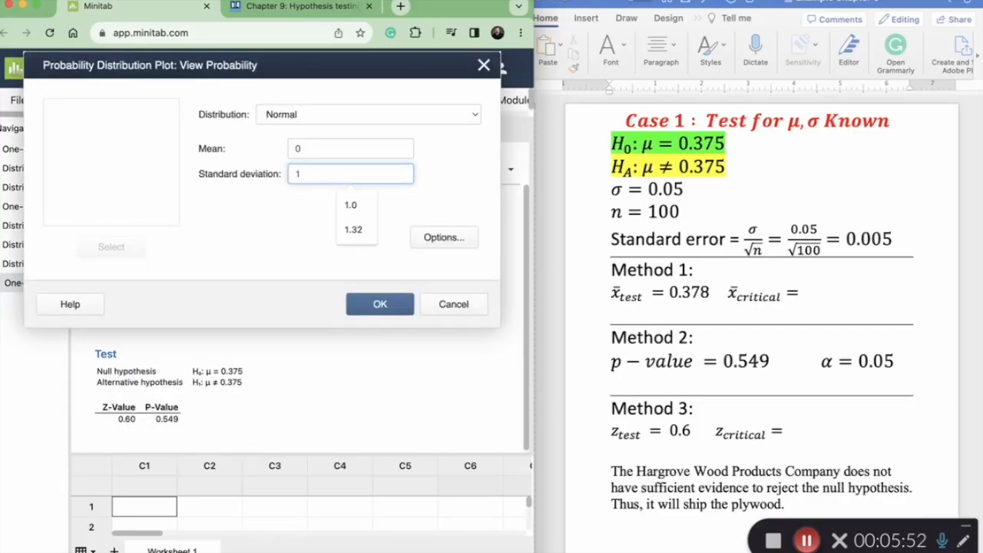
click(351, 272)
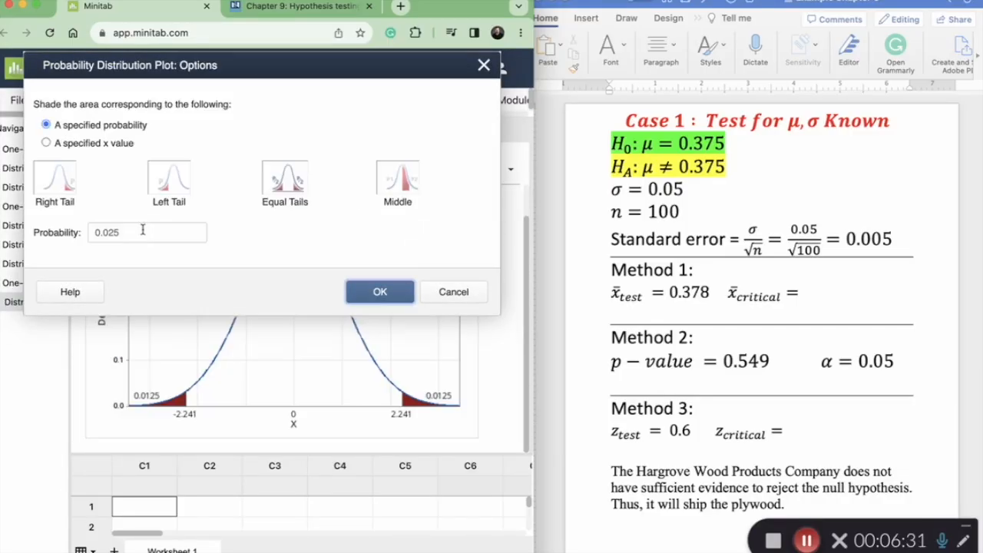
Step: Set the equal-tails shaded probability to 0.05 and generate the standard normal distribution plot
click(127, 230)
key(BackSpace)
key(BackSpace)
key(BackSpace)
key(BackSpace)
key(BackSpace)
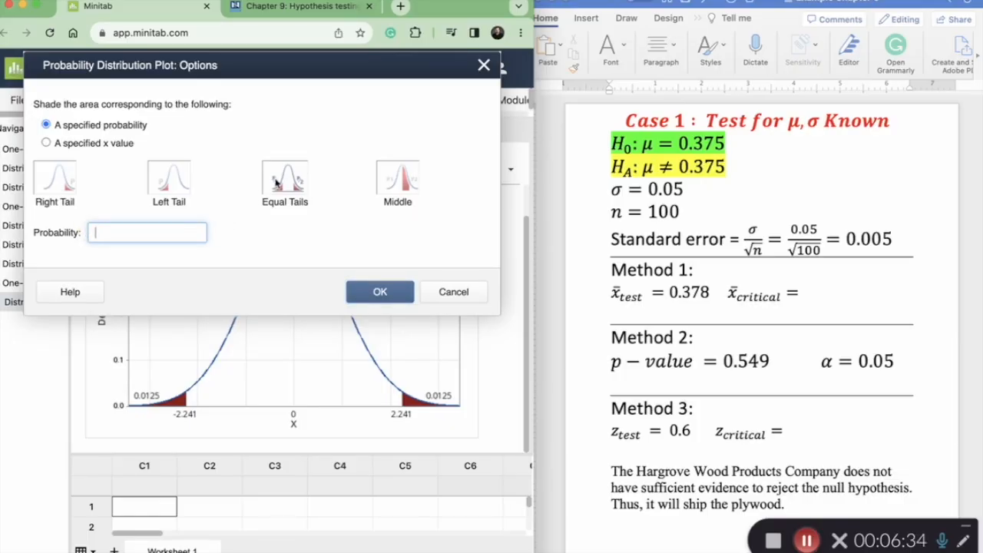
text(0.05)
click(378, 294)
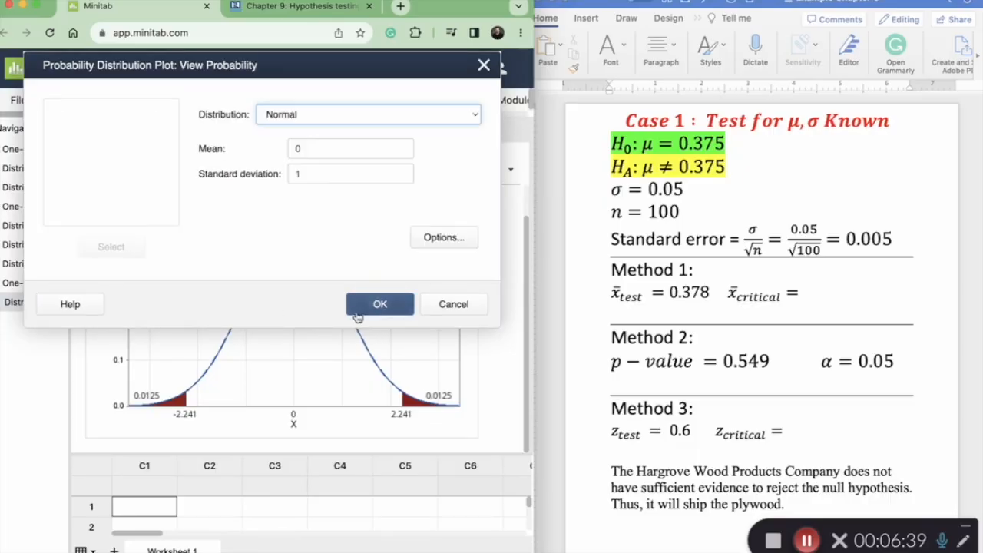
click(375, 303)
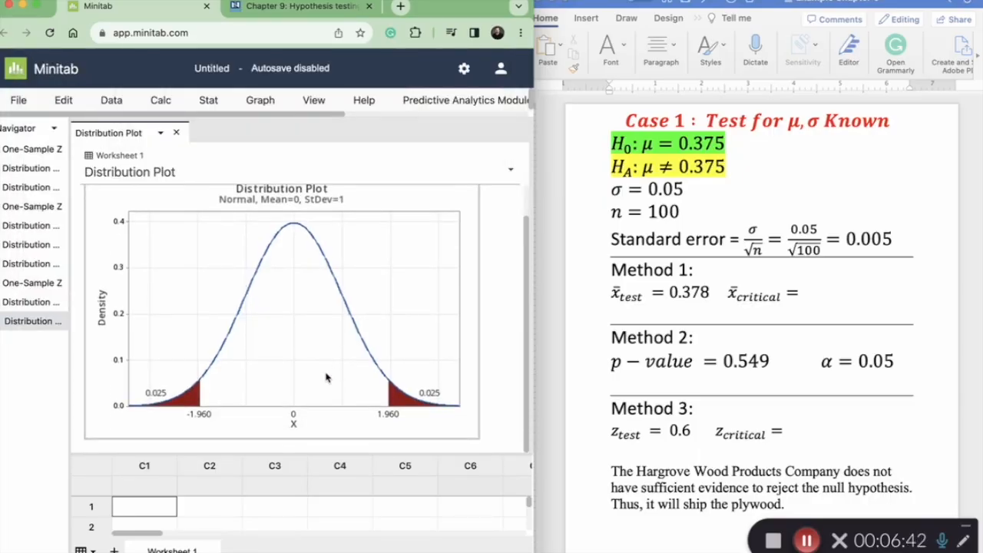